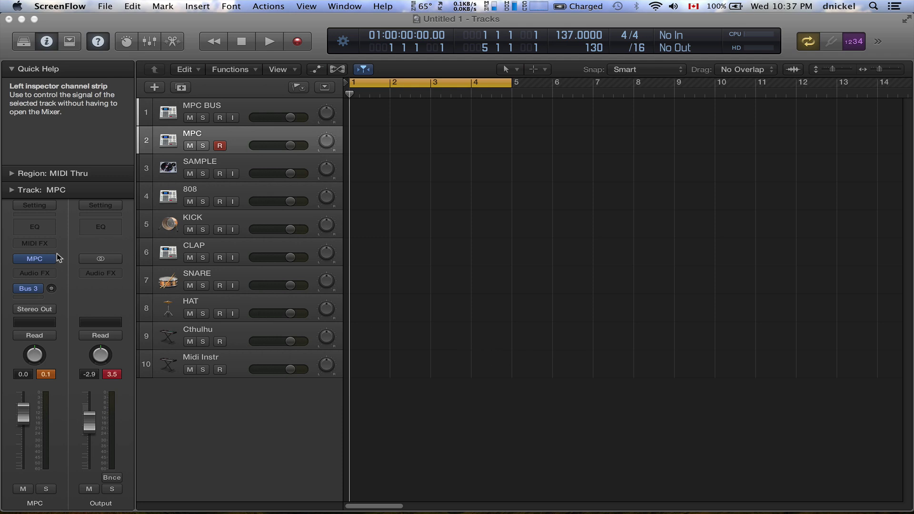
Step: Close the MPC plugin window, then toggle the Mixer off and back on to show the MPC and Aux 3–9 strips
left_click(27, 258)
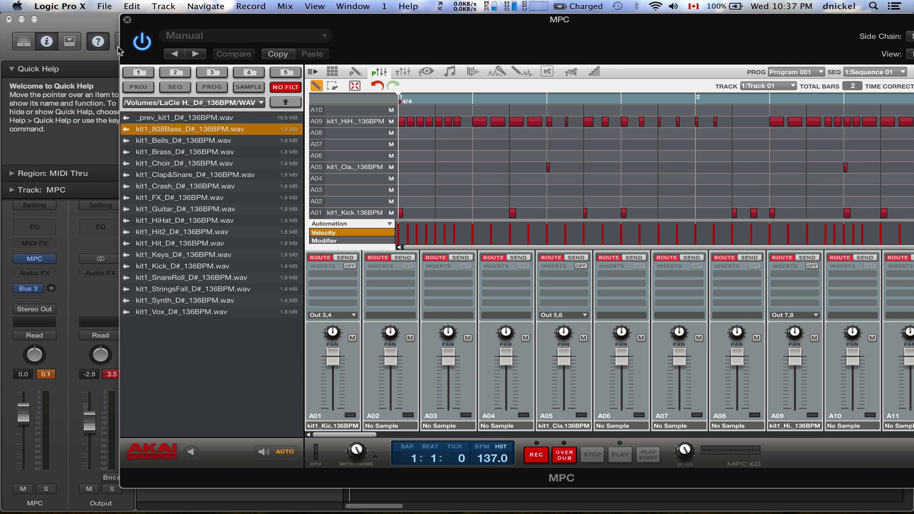
left_click(127, 20)
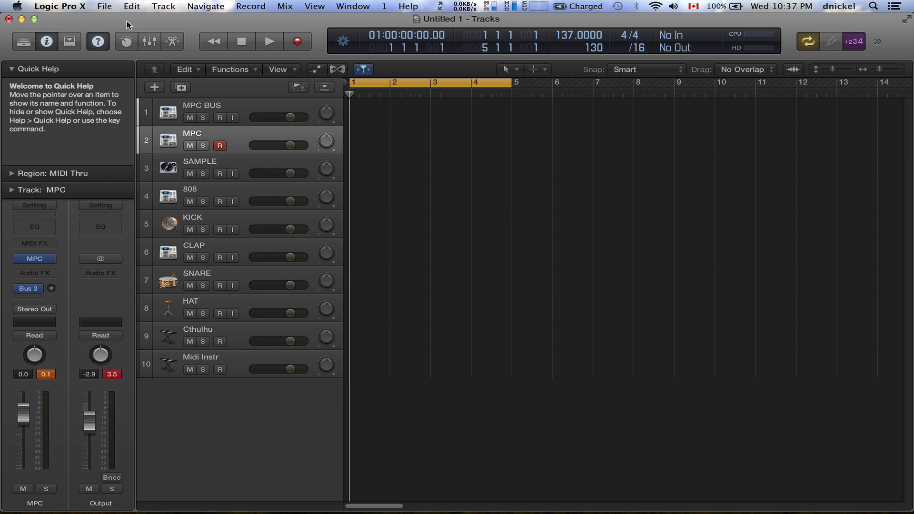
key("x")
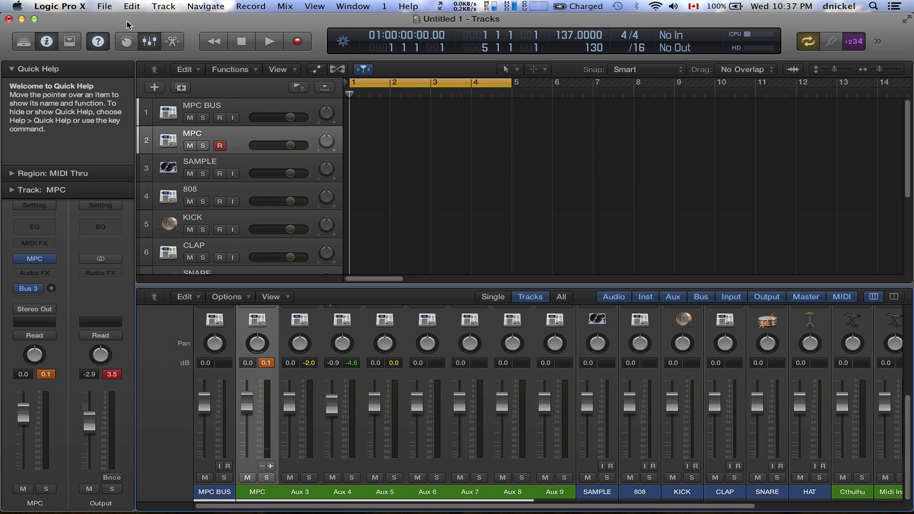
left_click(319, 6)
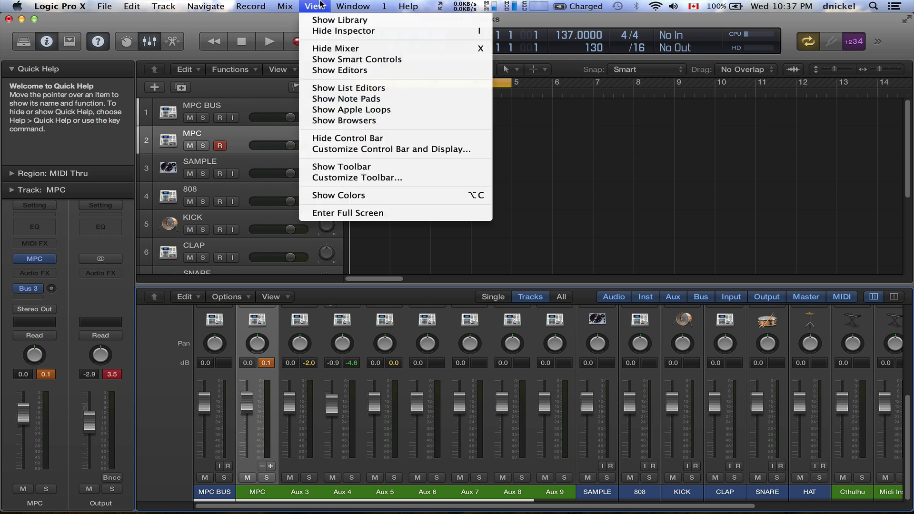
left_click(336, 48)
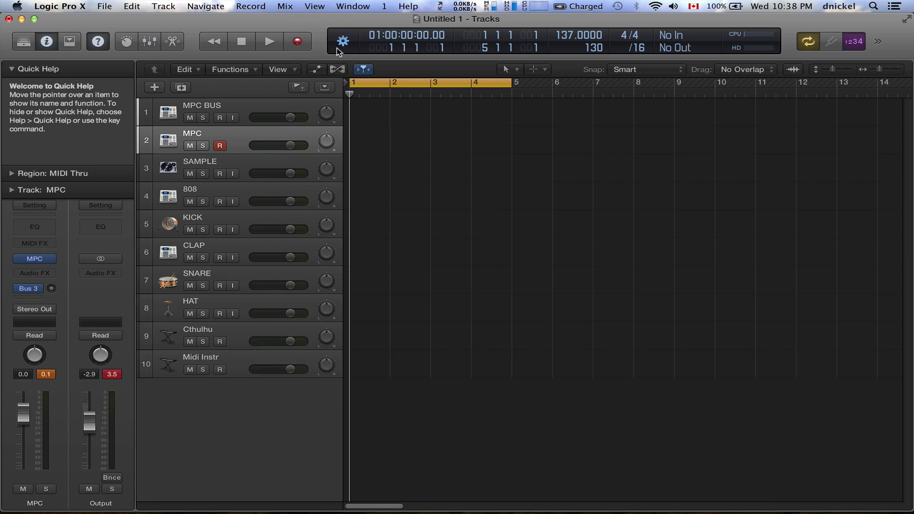
key("x")
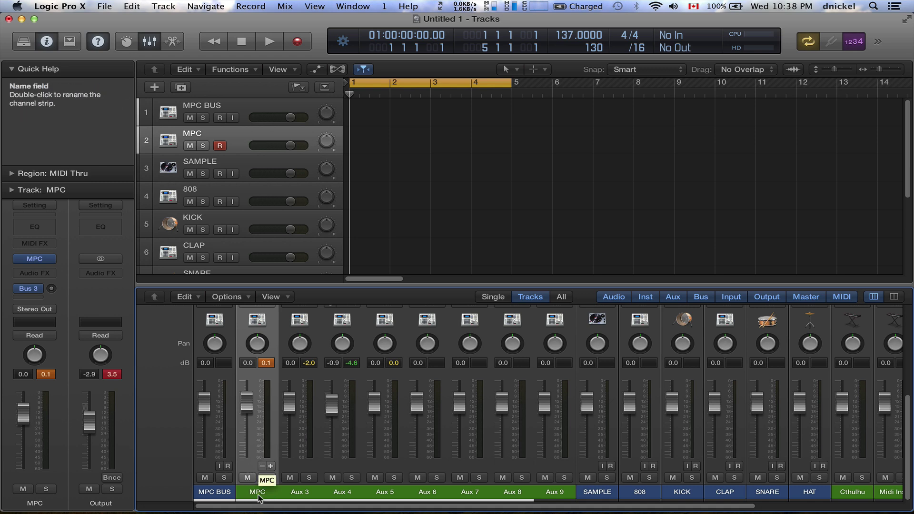
Step: Delete the MPC strip's linked aux channels, then add them back as Aux 3 through Aux 9
left_click(263, 467)
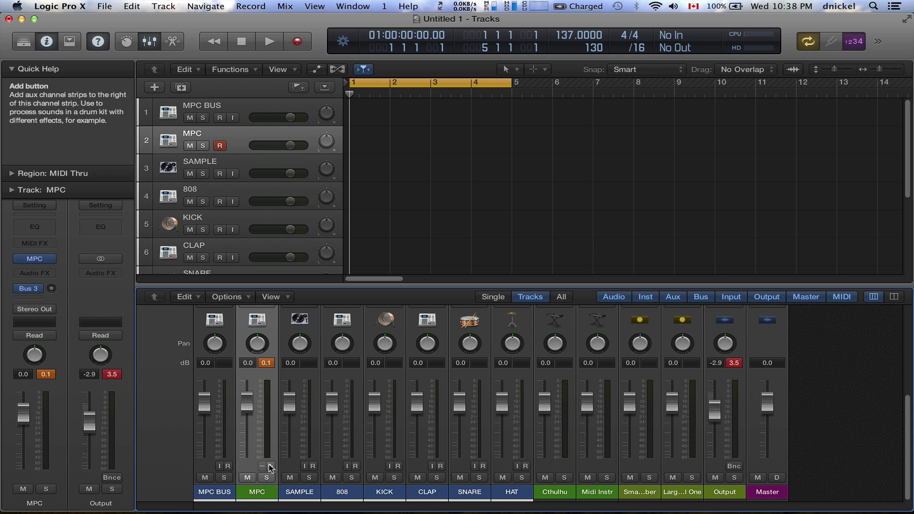
left_click(270, 467)
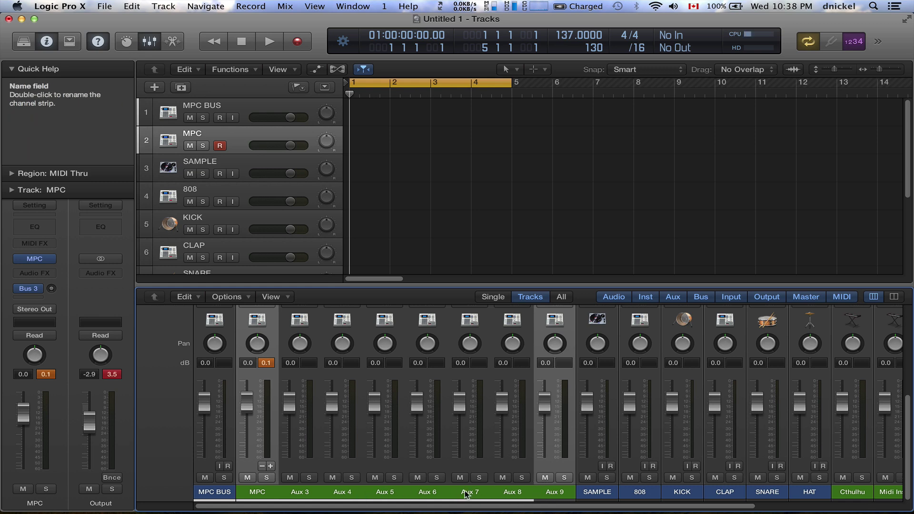
scroll(353, 406, "up", 5)
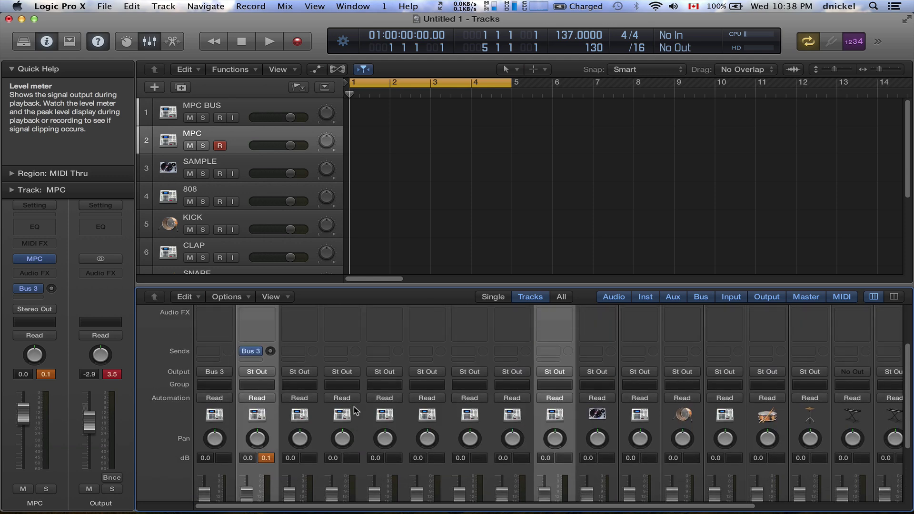
scroll(425, 368, "down", 3)
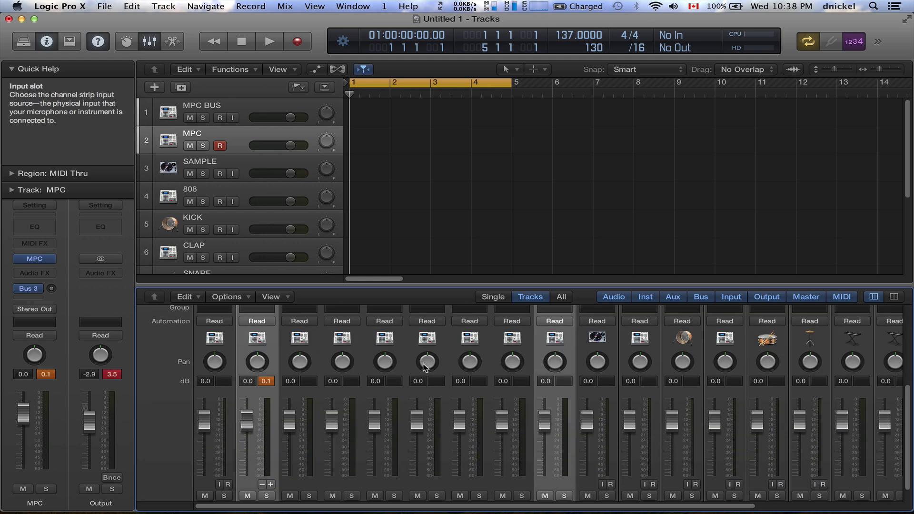
scroll(425, 371, "down", 2)
scroll(399, 426, "down", 3)
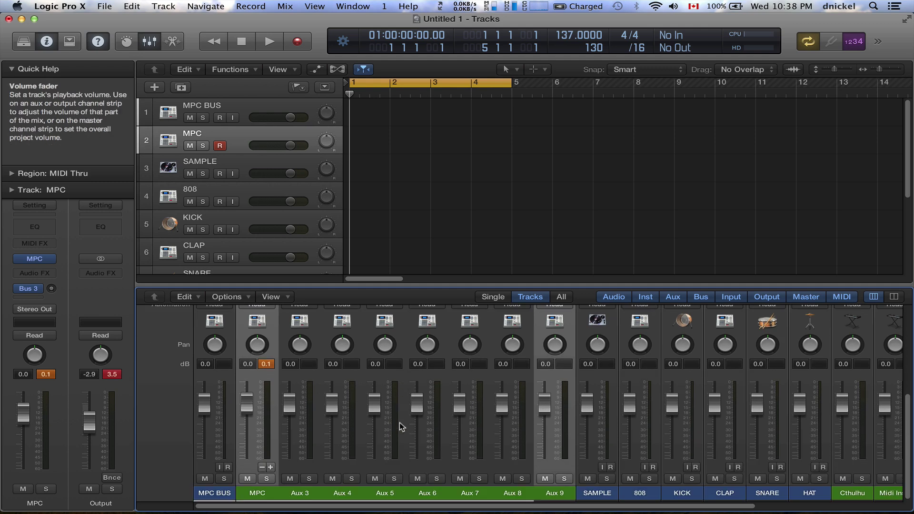
Step: Play the MPC beat briefly through its aux outputs, stop playback, and hide the Mixer
key("space")
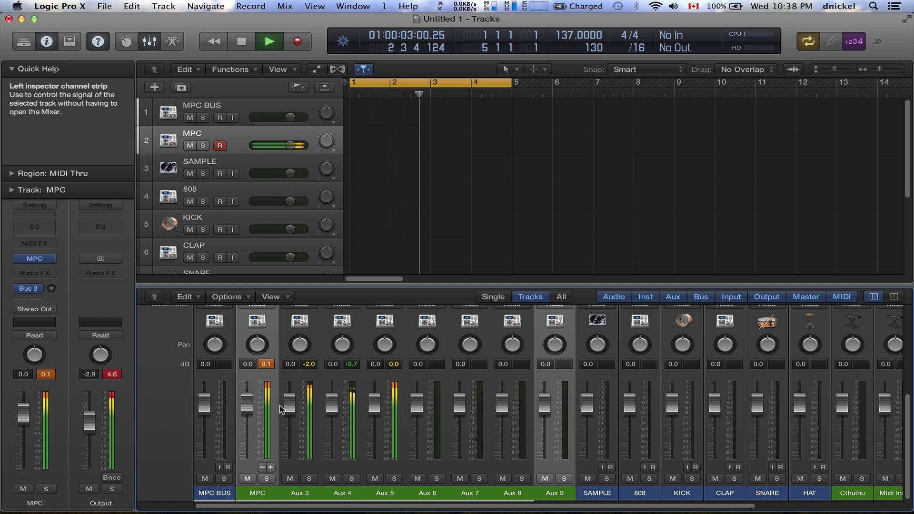
key("space")
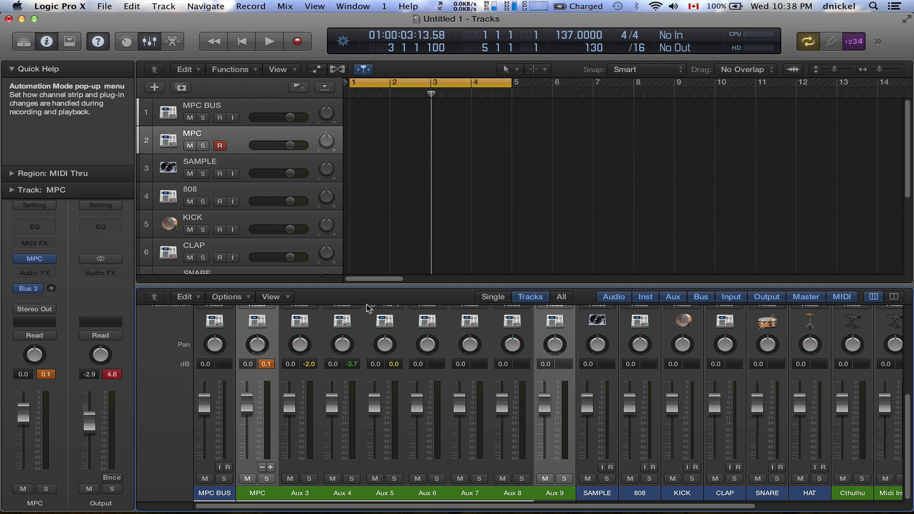
key("x")
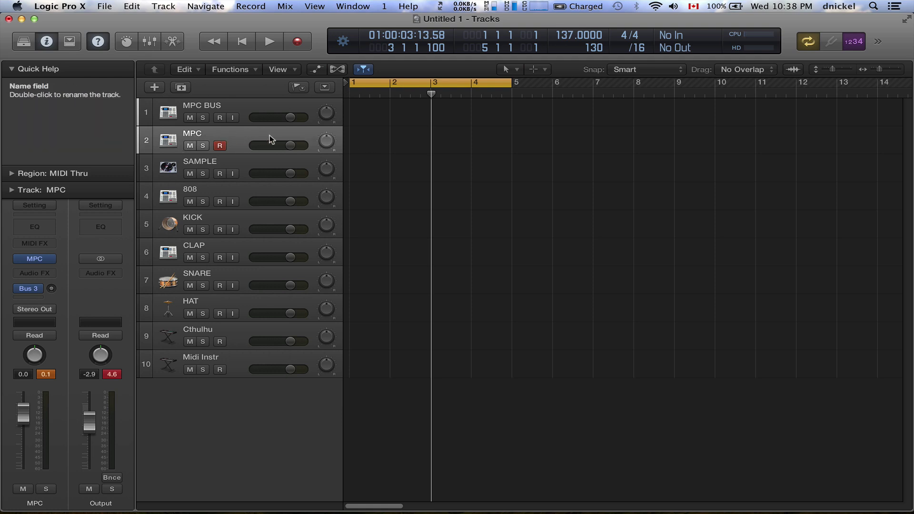
Step: Create an empty MIDI region named MPC at bar 1 on the MPC track, with the playhead at the start
right_click(359, 144)
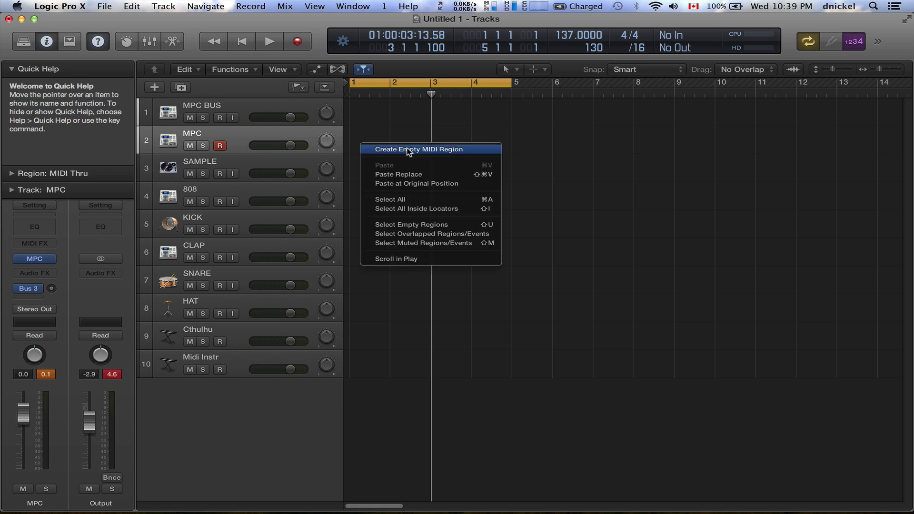
left_click(433, 150)
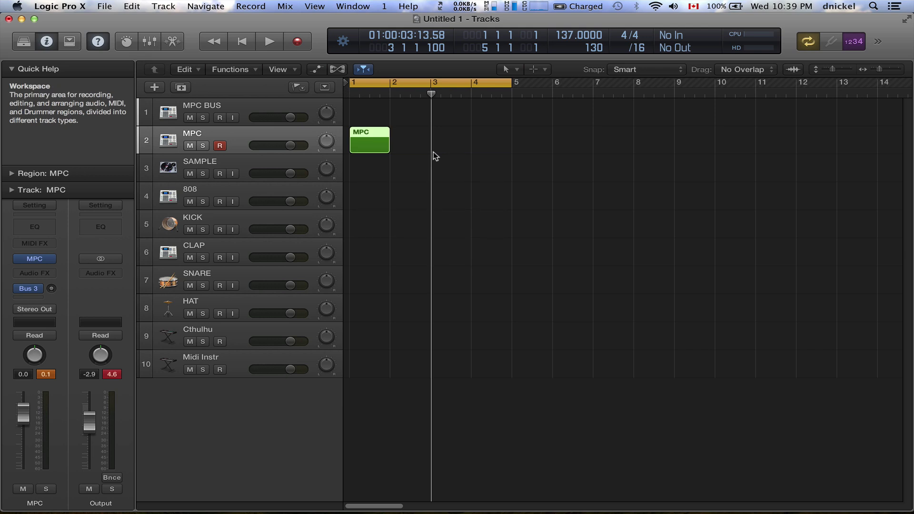
key("Return")
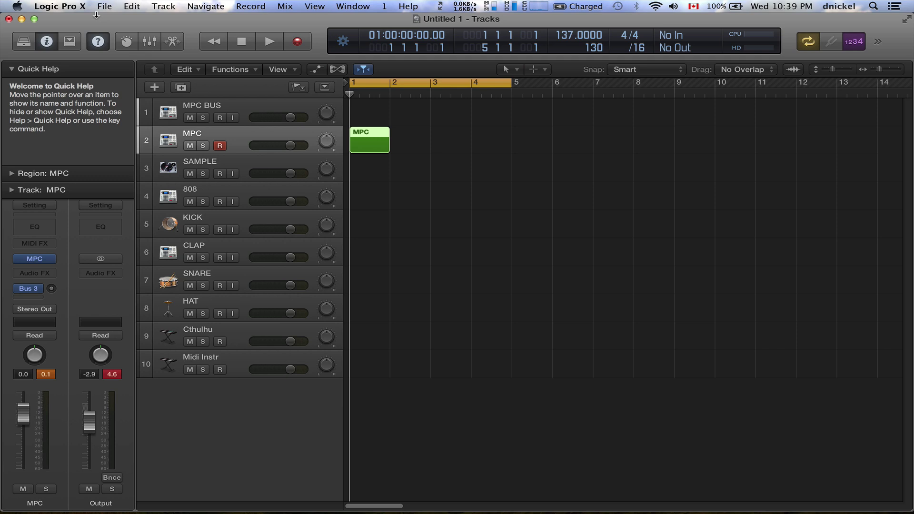
Step: Start the File > Export > All Tracks as Audio Files export
left_click(104, 6)
mouse_move(142, 251)
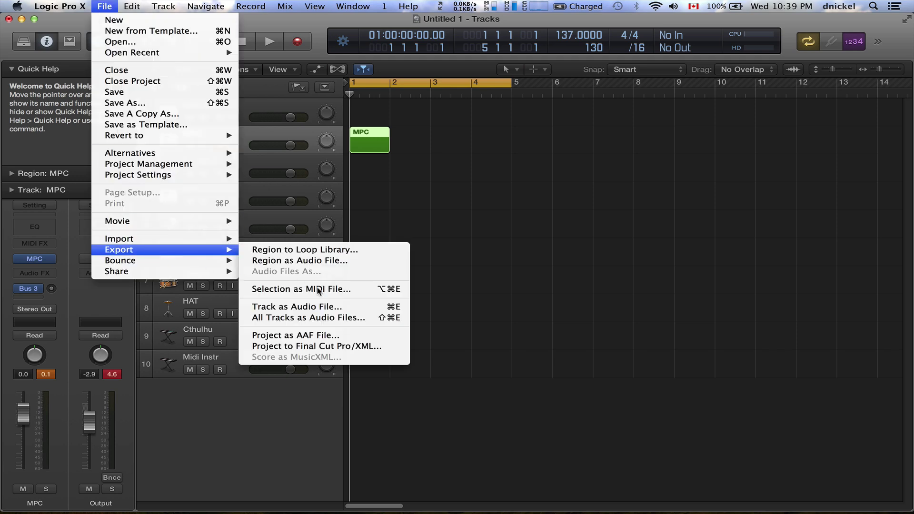
left_click(344, 318)
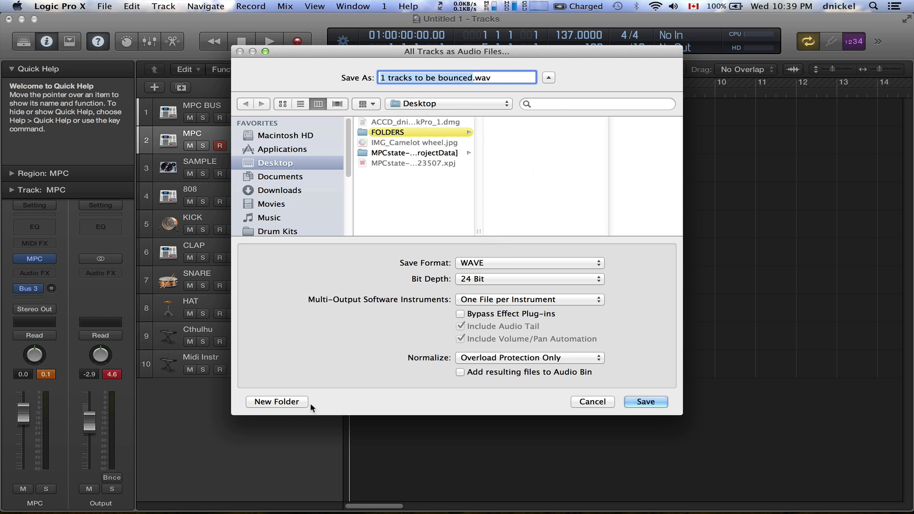
Step: Make a new Desktop folder named 'MPC Logic' as the export destination
left_click(268, 404)
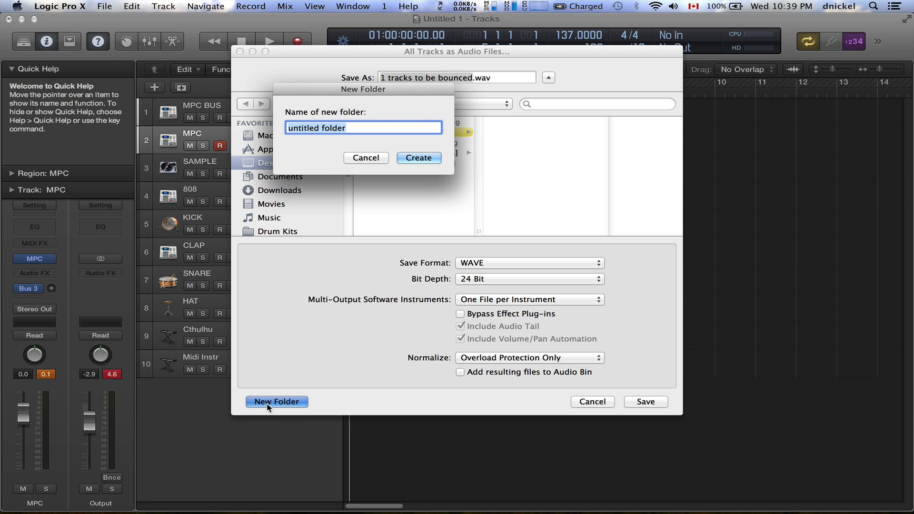
key("BackSpace")
type("MPC")
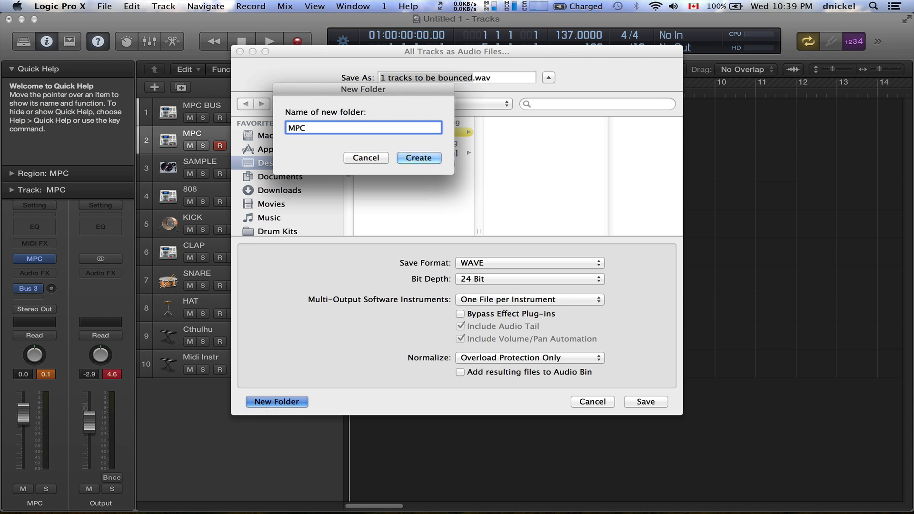
type(" Logic")
key("Return")
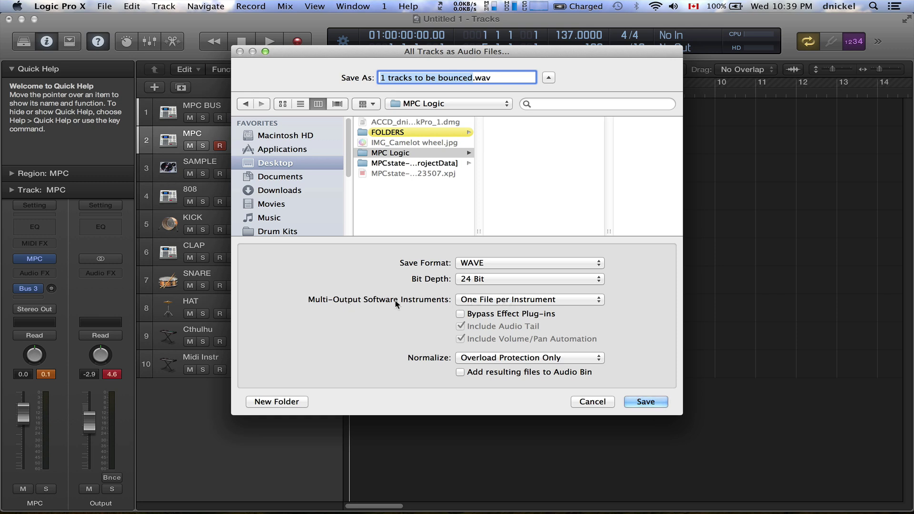
Step: Export multi-output instruments as one WAV file per channel strip into MPC Logic
left_click(496, 303)
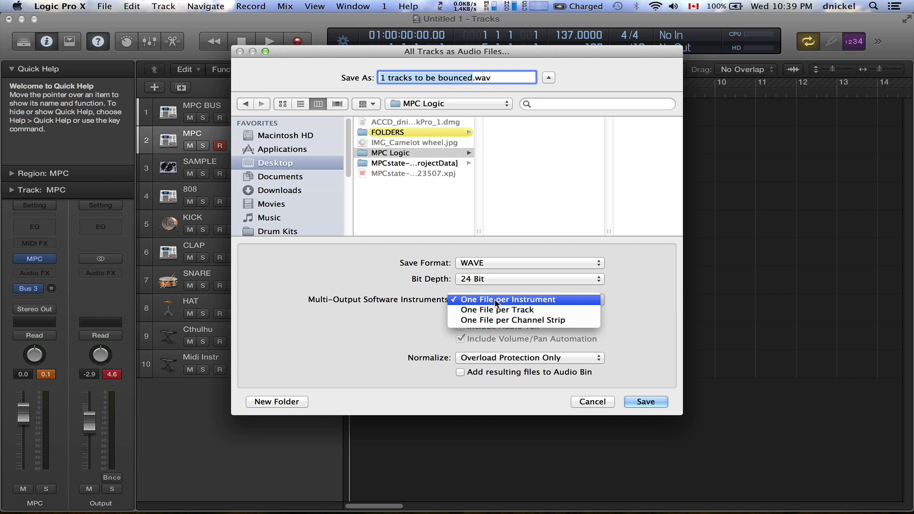
left_click(509, 320)
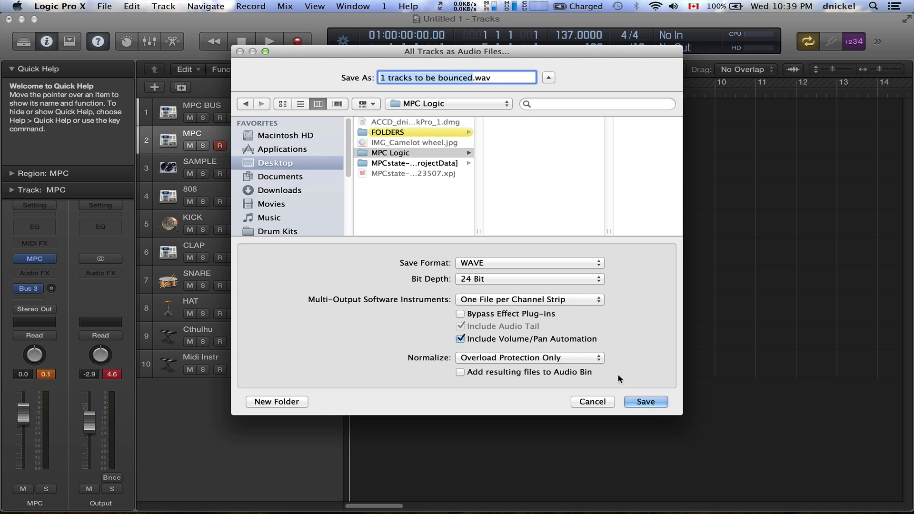
left_click(644, 399)
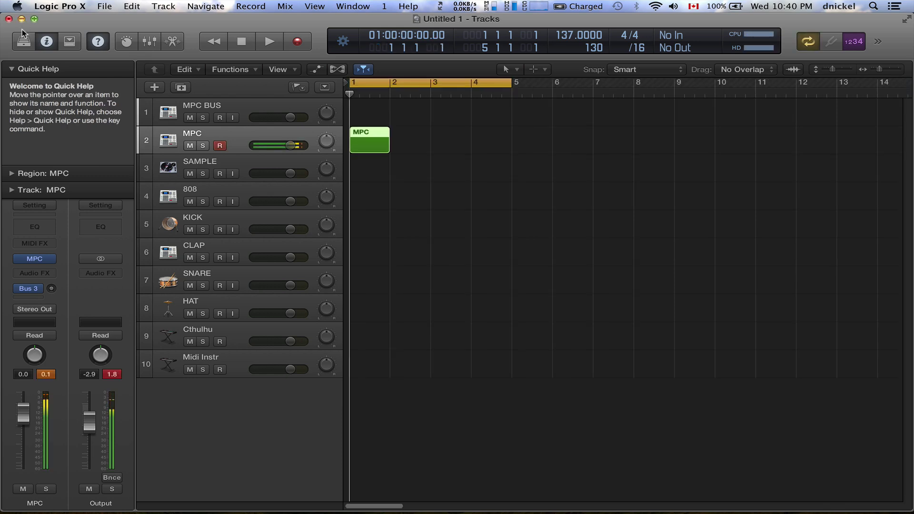
left_click(16, 505)
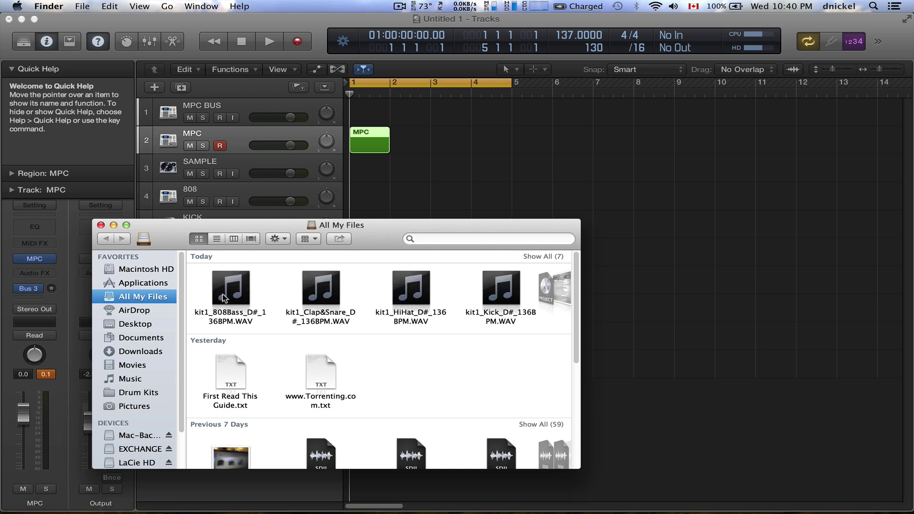
left_click(138, 323)
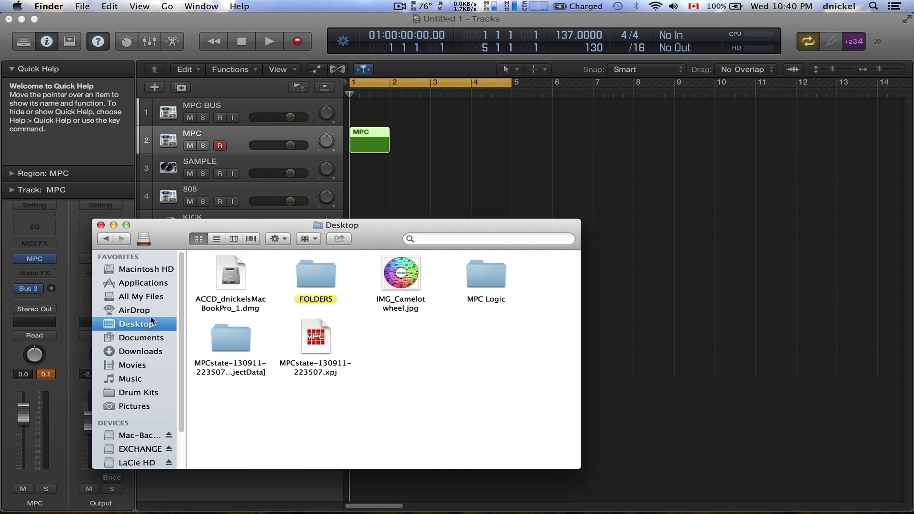
double_click(479, 285)
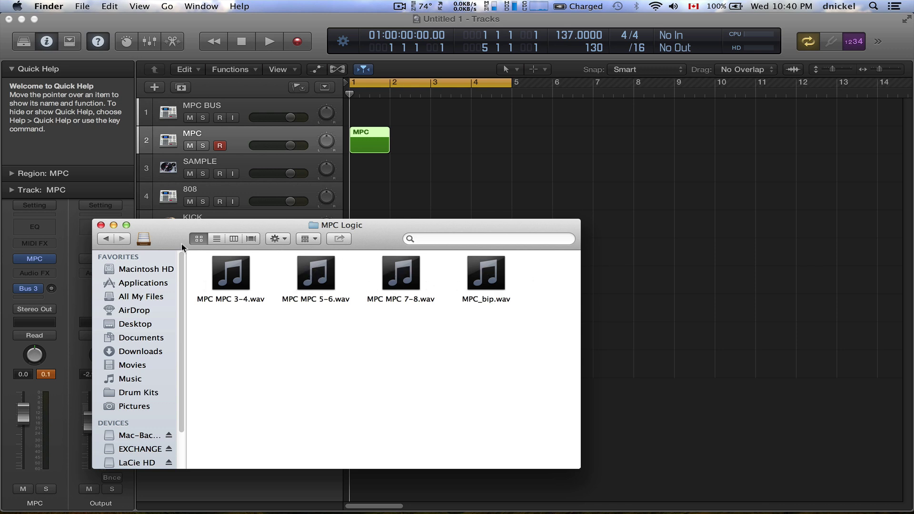
left_click(100, 225)
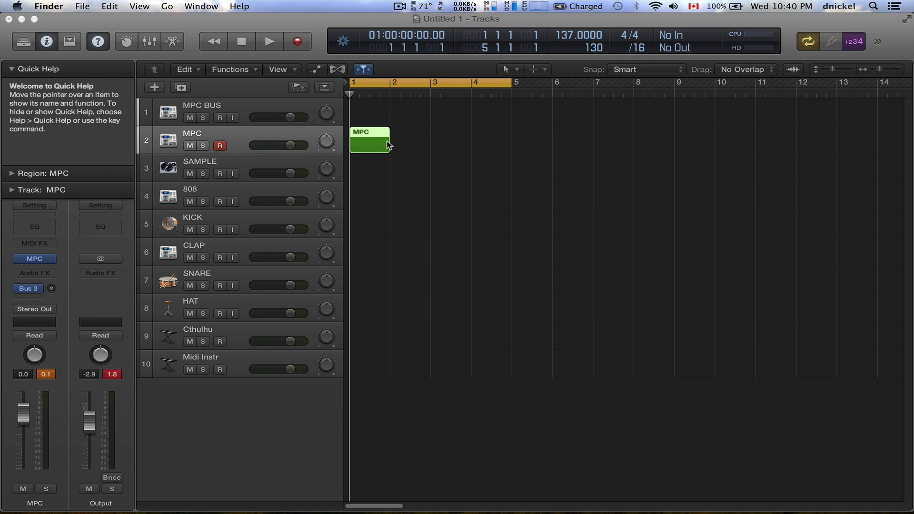
left_click(143, 27)
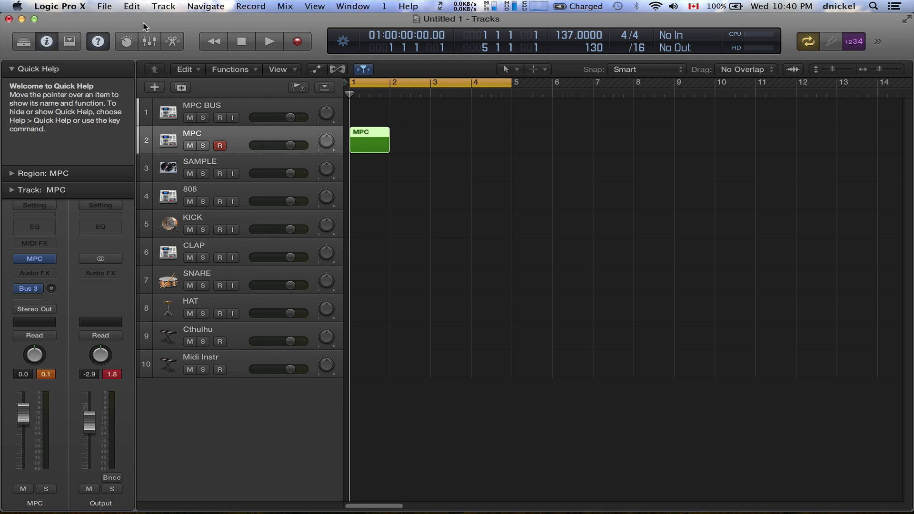